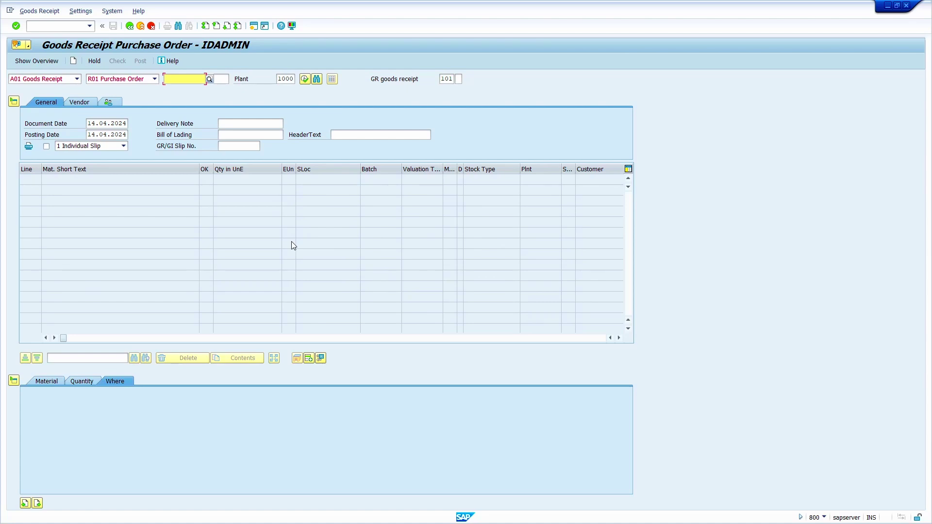
Step: Load the remembered purchase order into the goods receipt
{"action": "type", "text": "4"}
{"action": "key", "text": "Down"}
{"action": "key", "text": "Return"}
{"action": "key", "text": "Return"}
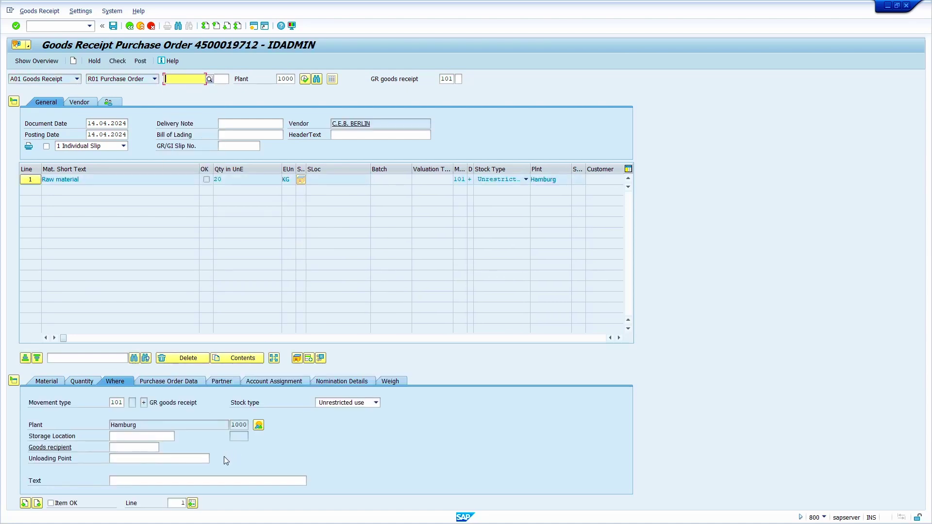
Step: Set storage location raw2, mark the item OK, and check the receipt; RAW2 is rejected
{"action": "left_click", "coordinate": [149, 436]}
{"action": "type", "text": "r"}
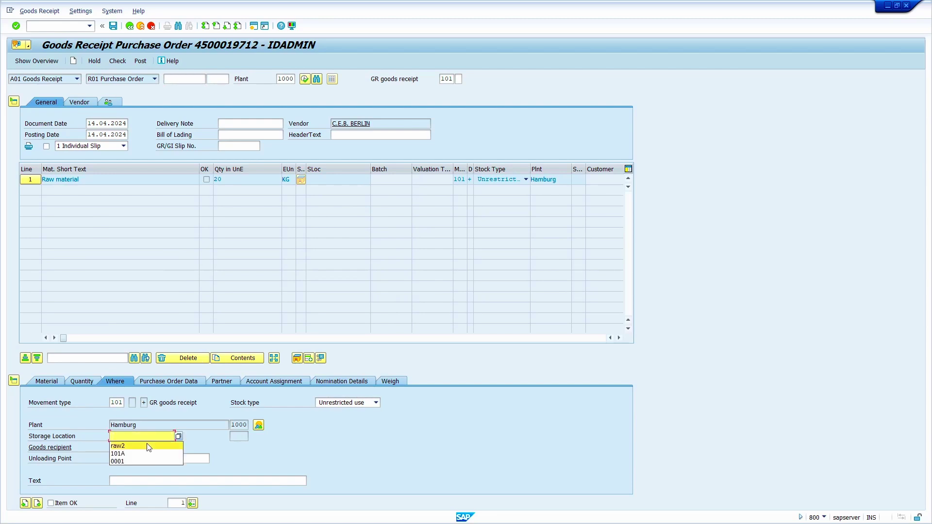
{"action": "left_click", "coordinate": [148, 444]}
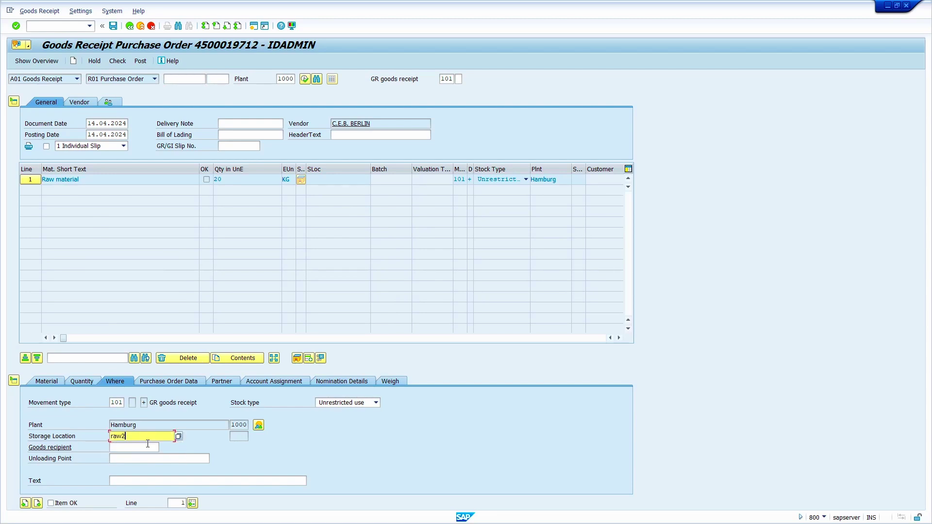
{"action": "left_click", "coordinate": [64, 504]}
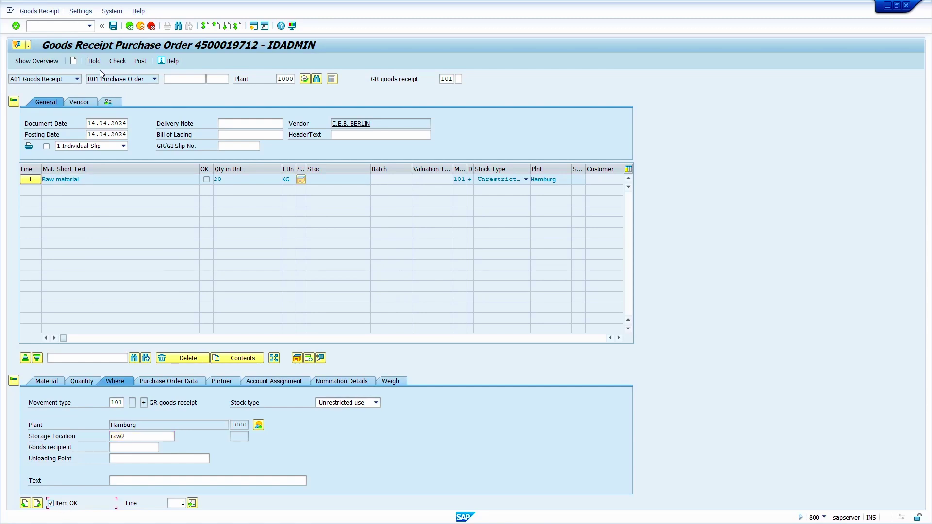
{"action": "left_click", "coordinate": [116, 60]}
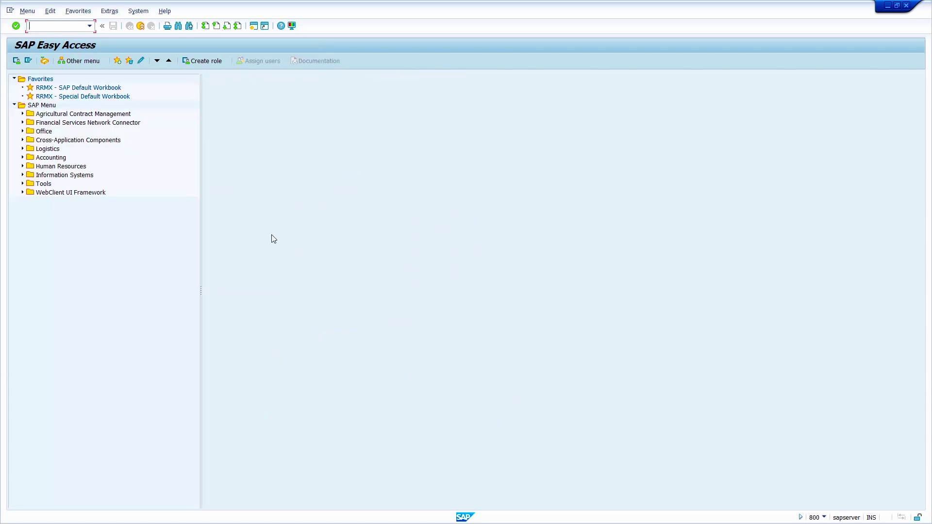
Step: Run SPRO and open Materials Management > Inventory Management > Goods Receipt > Create Storage Location Automatically
{"action": "type", "text": "spro"}
{"action": "key", "text": "Return"}
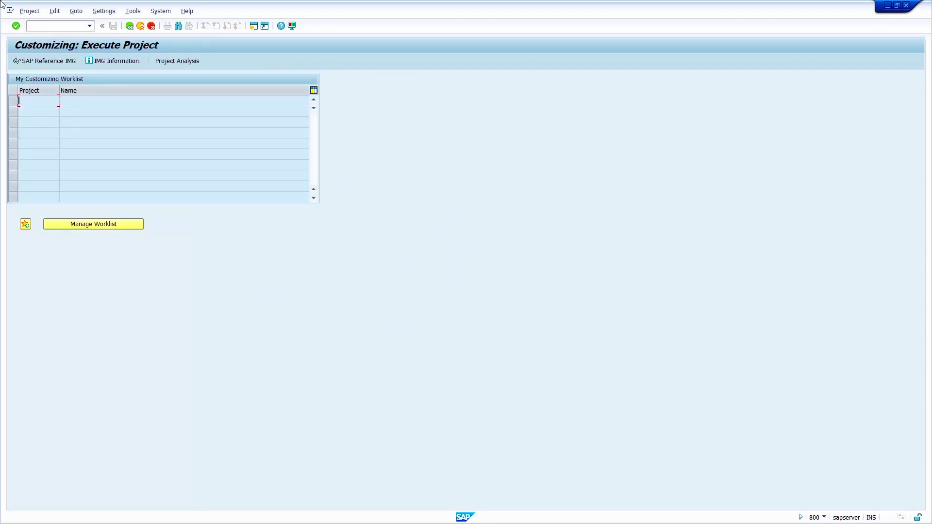
{"action": "left_click", "coordinate": [35, 62]}
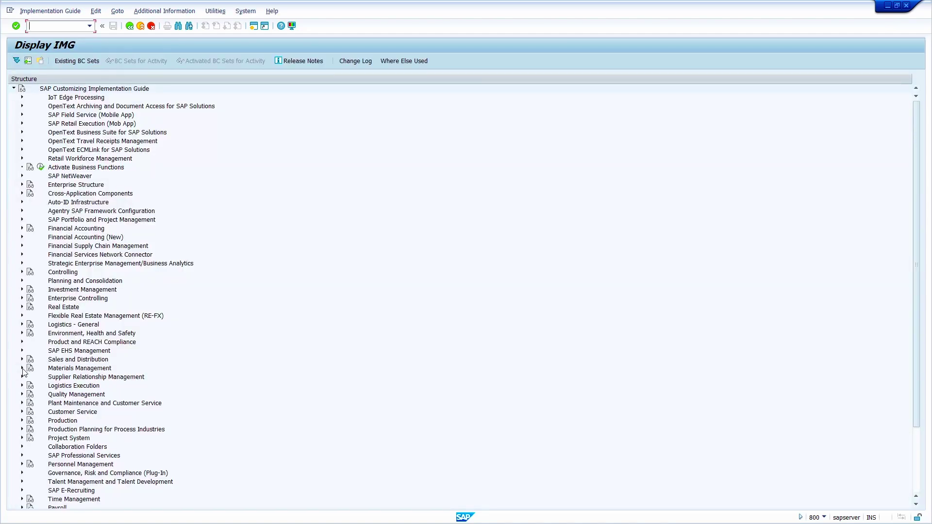
{"action": "left_click", "coordinate": [23, 369]}
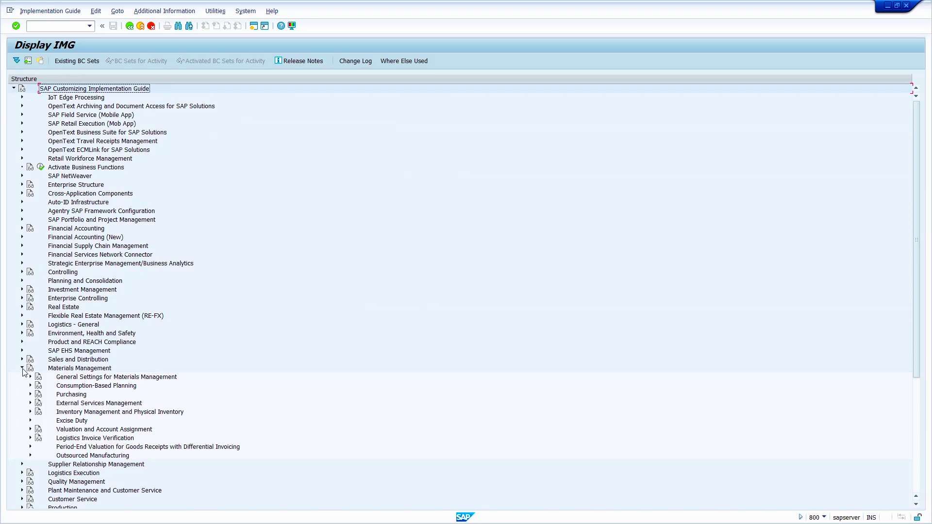
{"action": "left_click", "coordinate": [30, 412]}
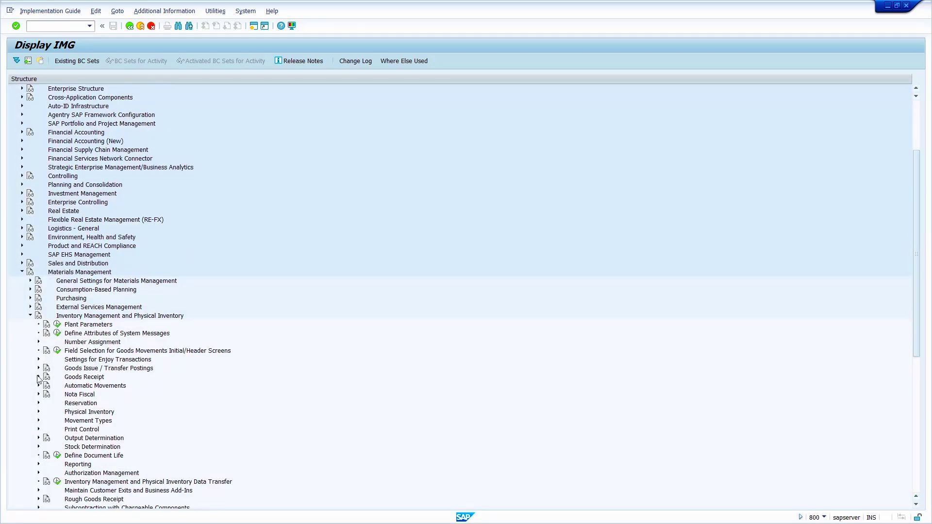
{"action": "left_click", "coordinate": [38, 377]}
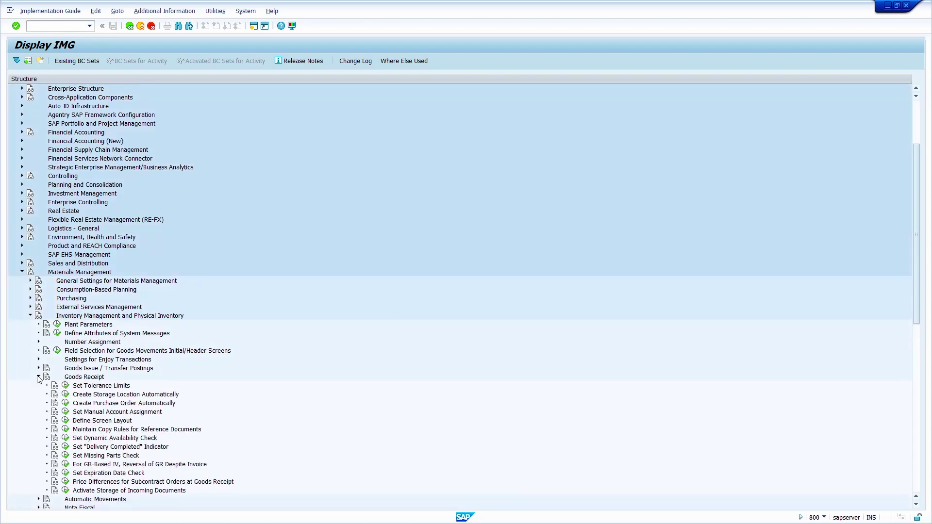
{"action": "left_click", "coordinate": [67, 395]}
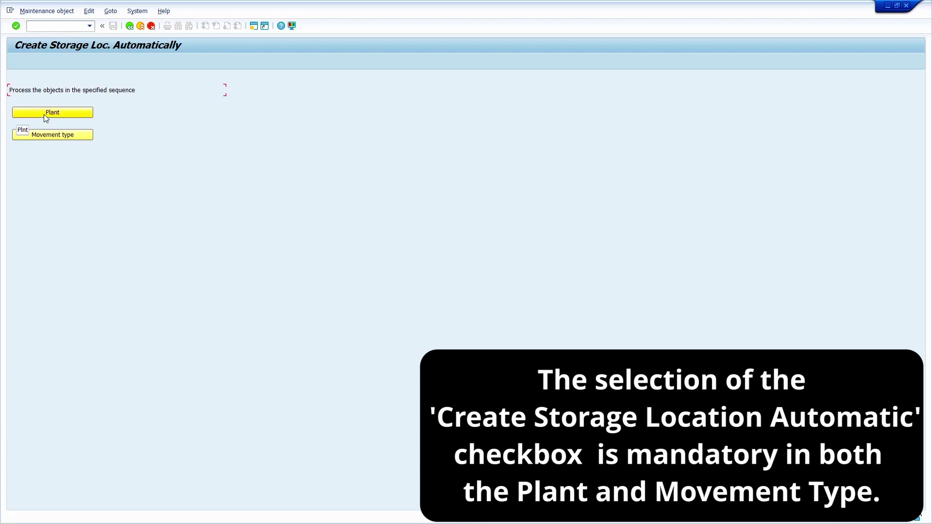
Step: Enable Create SLoc. automat. for plant 1000 and save under new request 'MM: Create storage location automaticaly'
{"action": "left_click", "coordinate": [45, 115]}
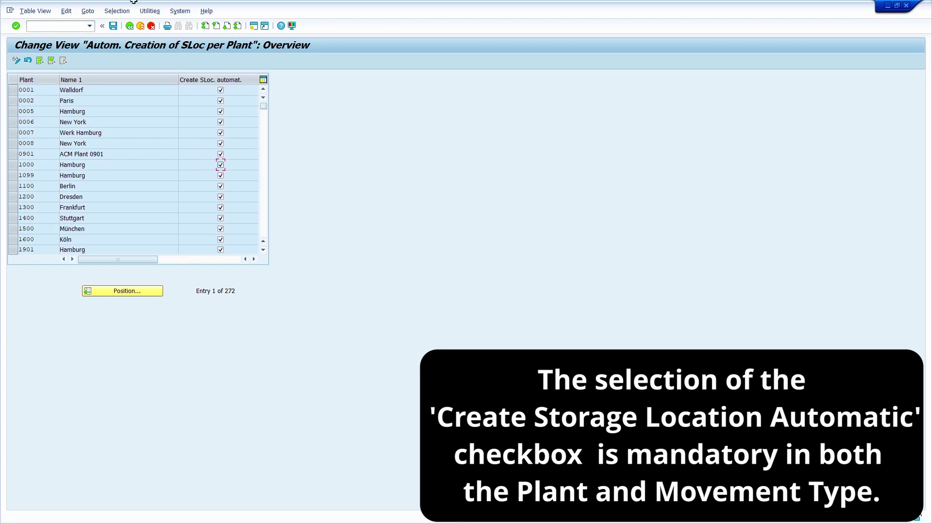
{"action": "left_click", "coordinate": [113, 27]}
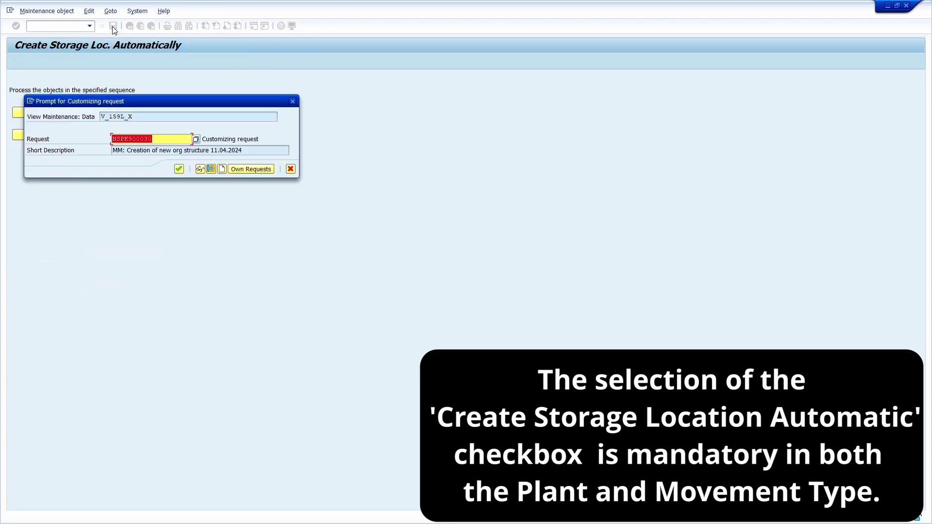
{"action": "left_click", "coordinate": [222, 170]}
{"action": "type", "text": "MM: Create sto"}
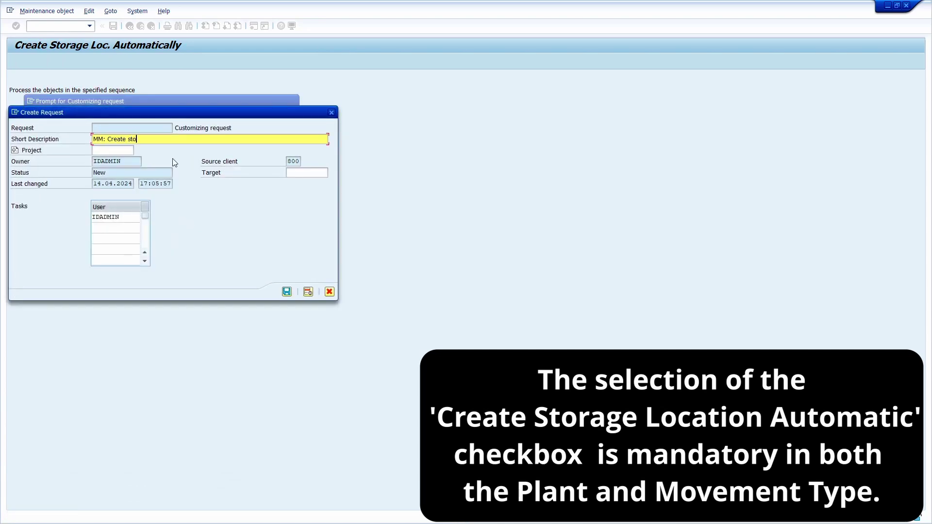
{"action": "type", "text": "rage location automaticaly"}
{"action": "left_click", "coordinate": [287, 291]}
{"action": "left_click", "coordinate": [179, 169]}
{"action": "left_click", "coordinate": [130, 26]}
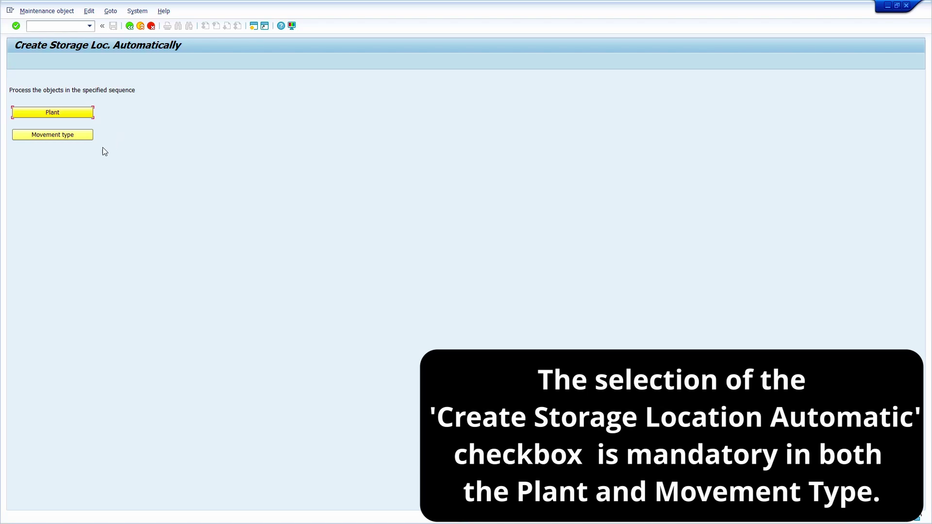
Step: Enable Create SLoc. automat. for movement type 101 and save under the existing customizing request
{"action": "left_click", "coordinate": [75, 135]}
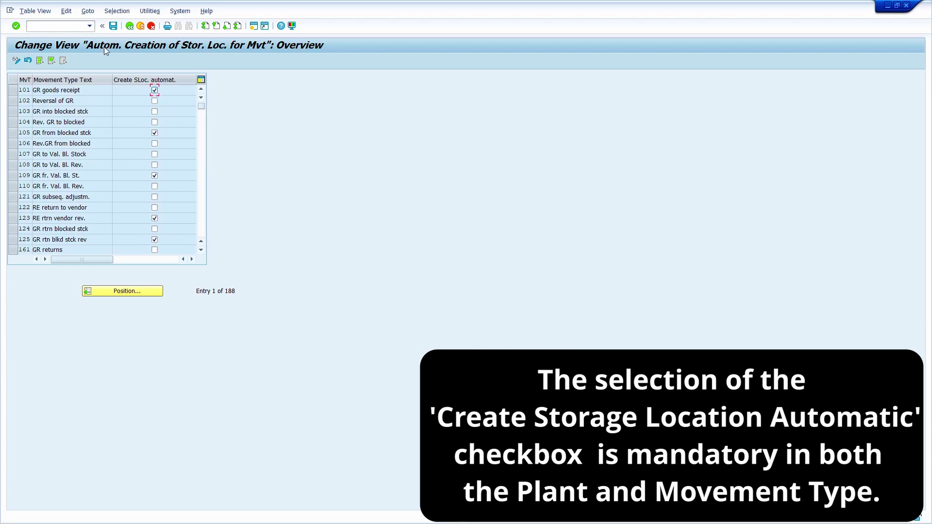
{"action": "left_click", "coordinate": [112, 27]}
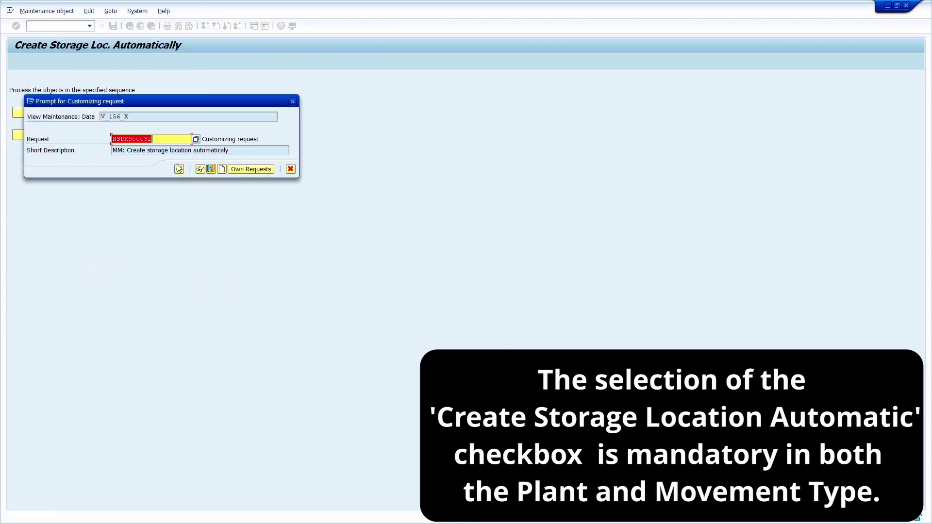
{"action": "left_click", "coordinate": [179, 169]}
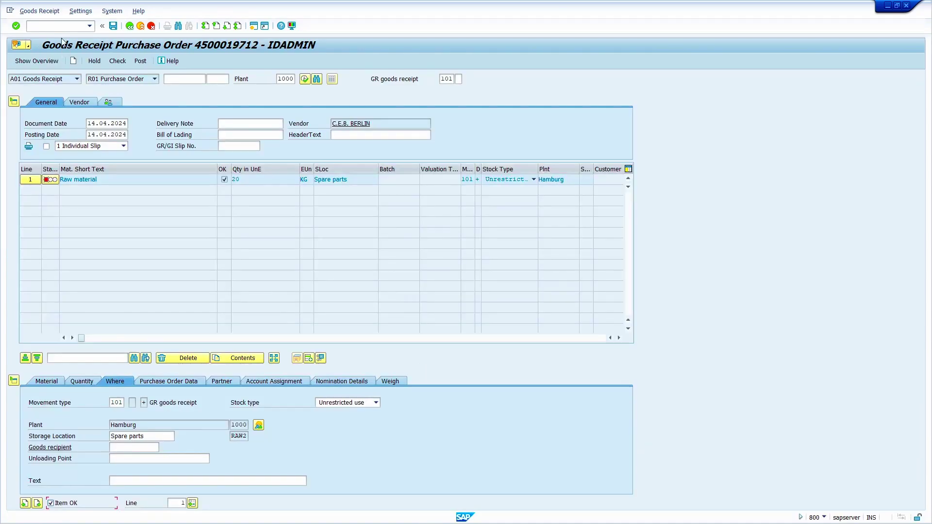
Step: Restart MIGO with /nmigo and load the remembered purchase order
{"action": "left_click", "coordinate": [66, 26]}
{"action": "type", "text": "/nmigo"}
{"action": "key", "text": "Return"}
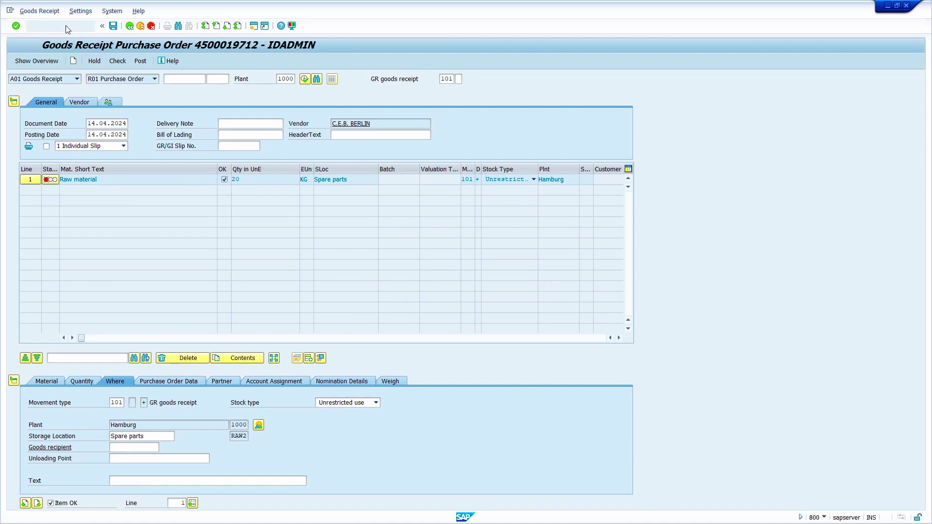
{"action": "left_click", "coordinate": [172, 87]}
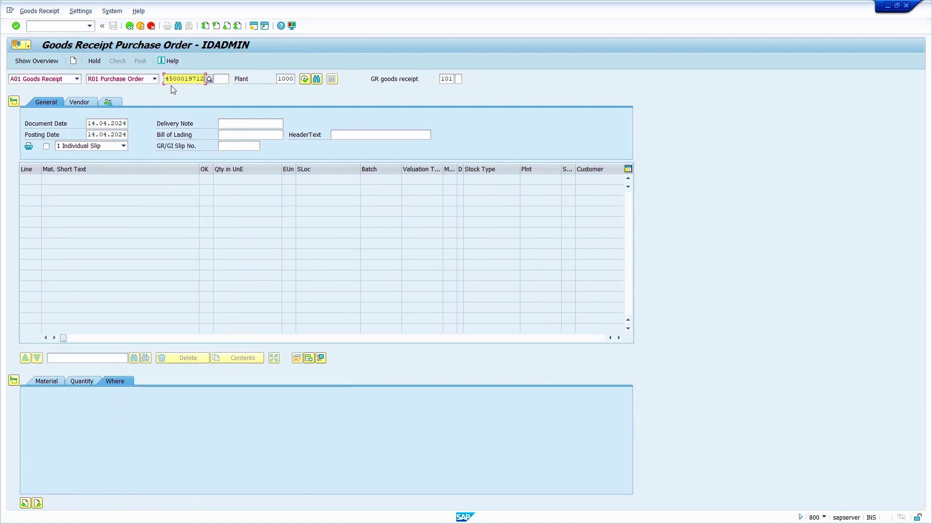
{"action": "key", "text": "Return"}
Step: Set storage location raw2, mark the item OK, check, and post the goods receipt
{"action": "type", "text": "raw2"}
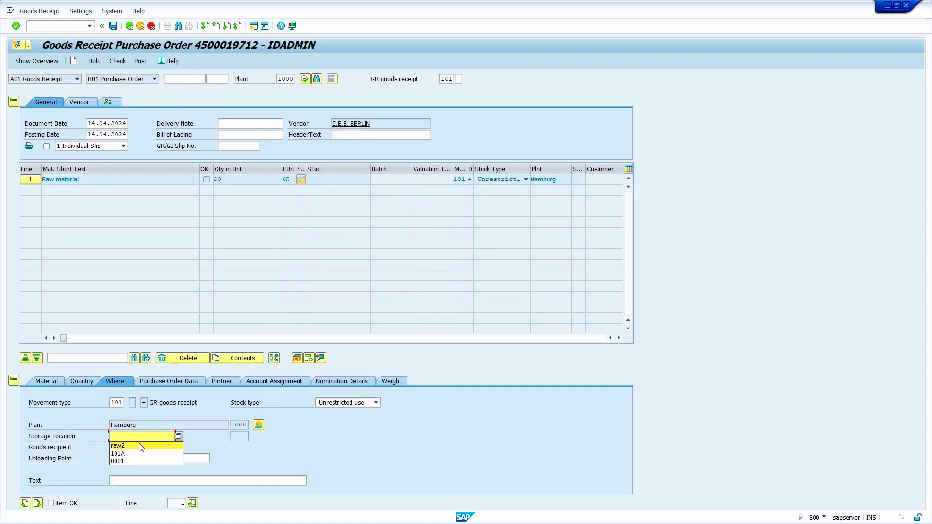
{"action": "left_click", "coordinate": [64, 503]}
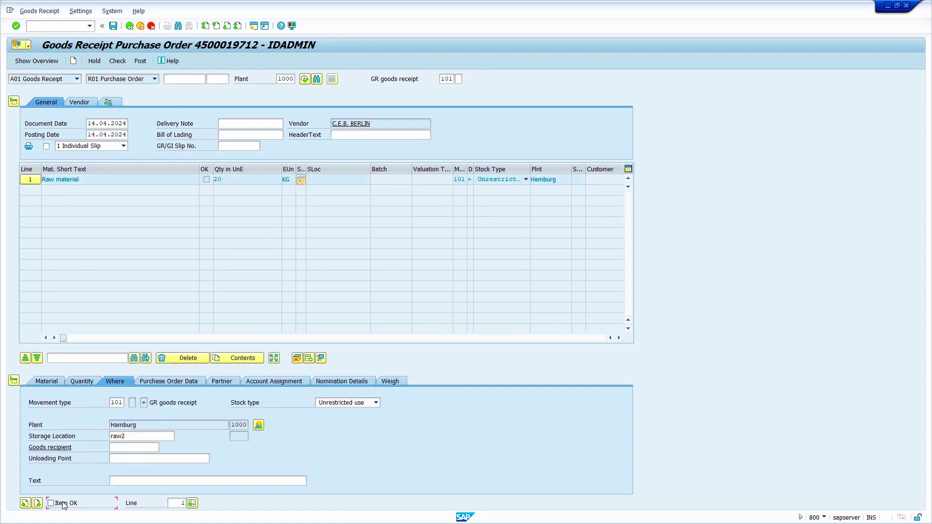
{"action": "left_click", "coordinate": [117, 61]}
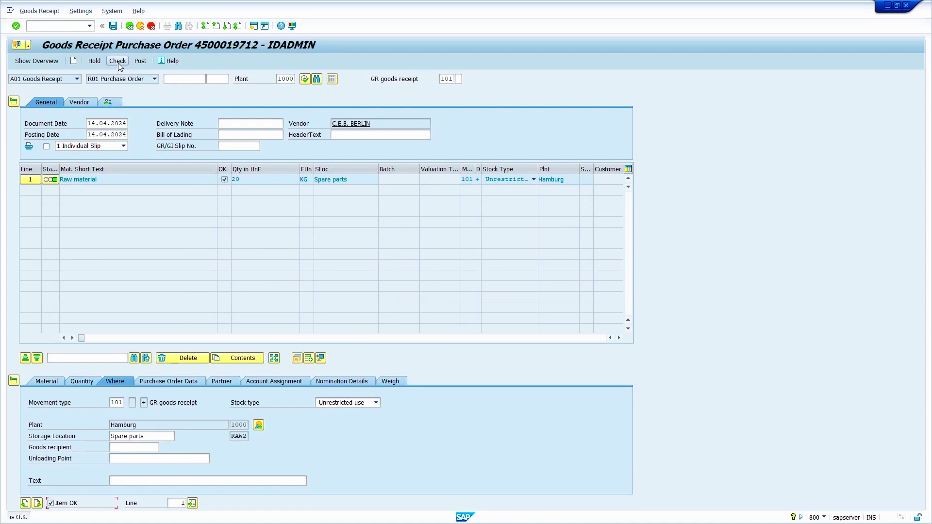
{"action": "left_click", "coordinate": [140, 61]}
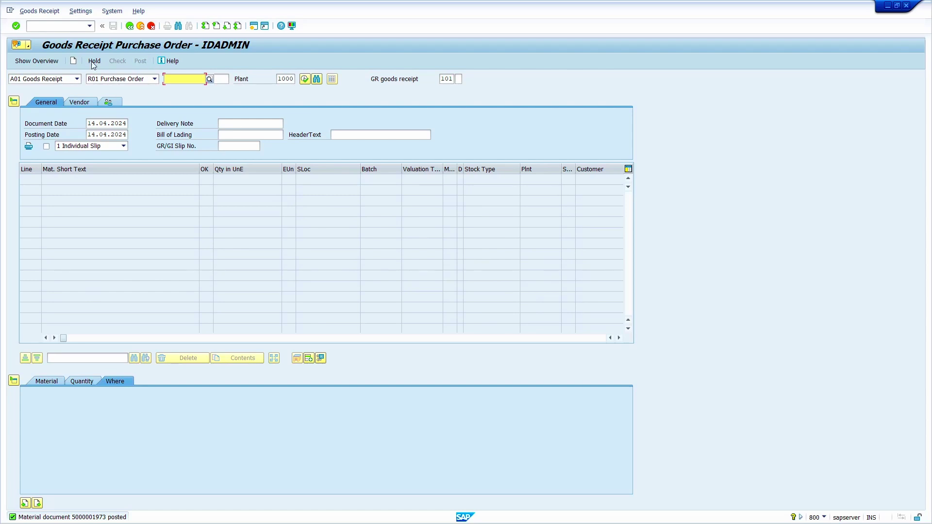
Step: Run /nmmsc and list material 50066557's storage locations in plant 1000
{"action": "left_click", "coordinate": [62, 29]}
{"action": "type", "text": "/nmmsc"}
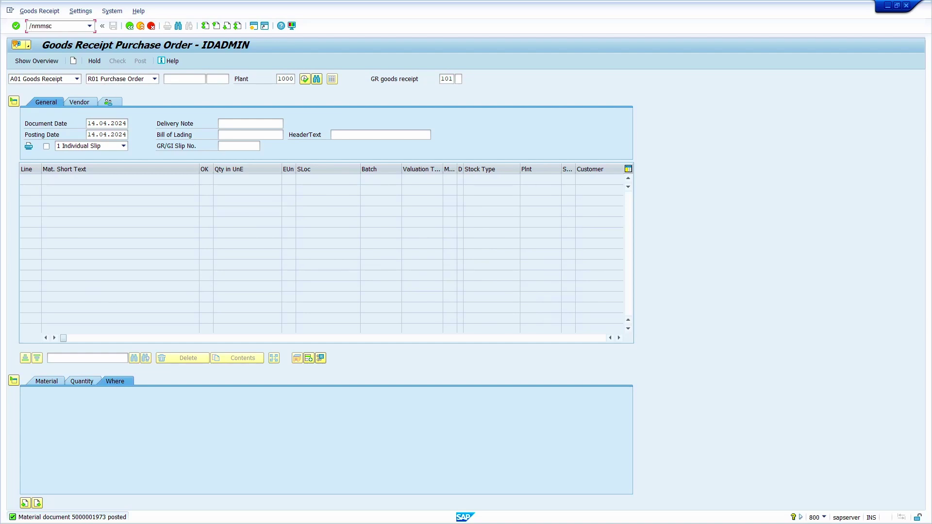
{"action": "key", "text": "Return"}
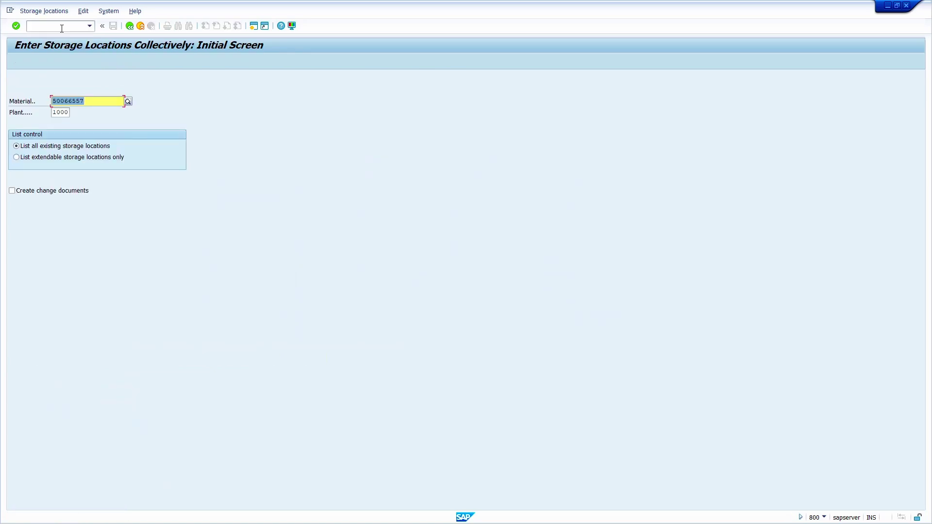
{"action": "key", "text": "Return"}
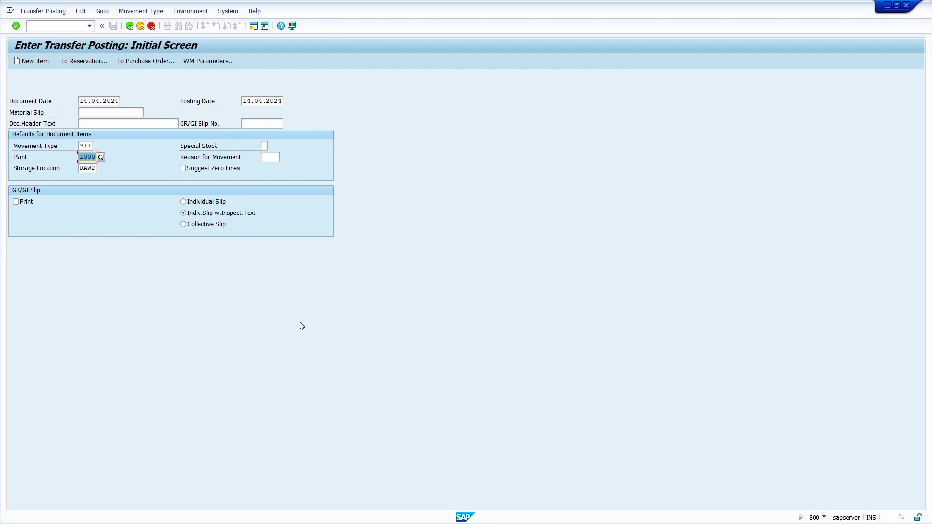
Step: Enter a 5 KG transfer of material 50066557 into RAW3, see it rejected, and exit to the main menu
{"action": "key", "text": "Return"}
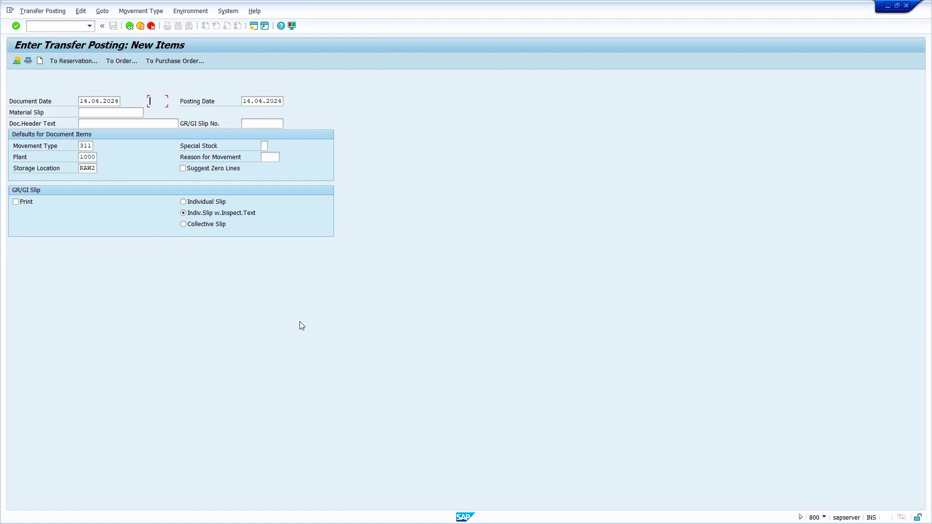
{"action": "type", "text": "raw3"}
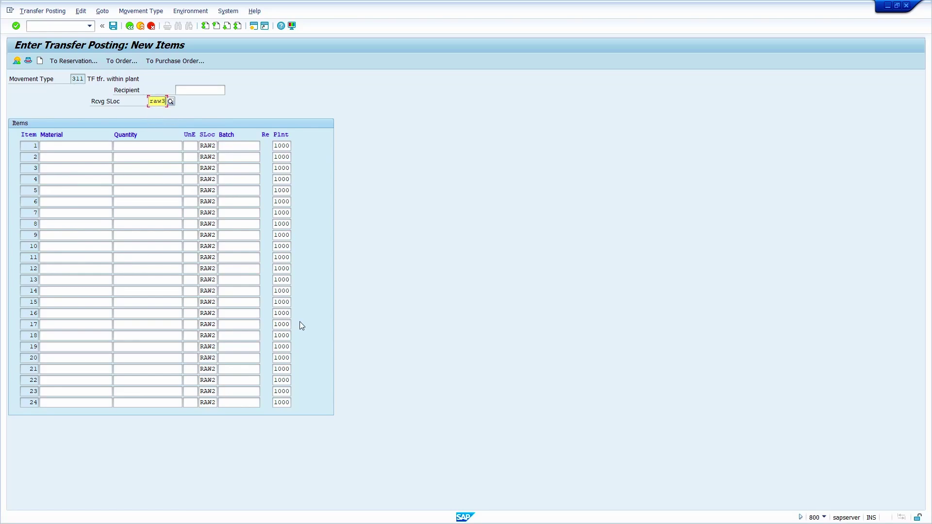
{"action": "left_click", "coordinate": [68, 142]}
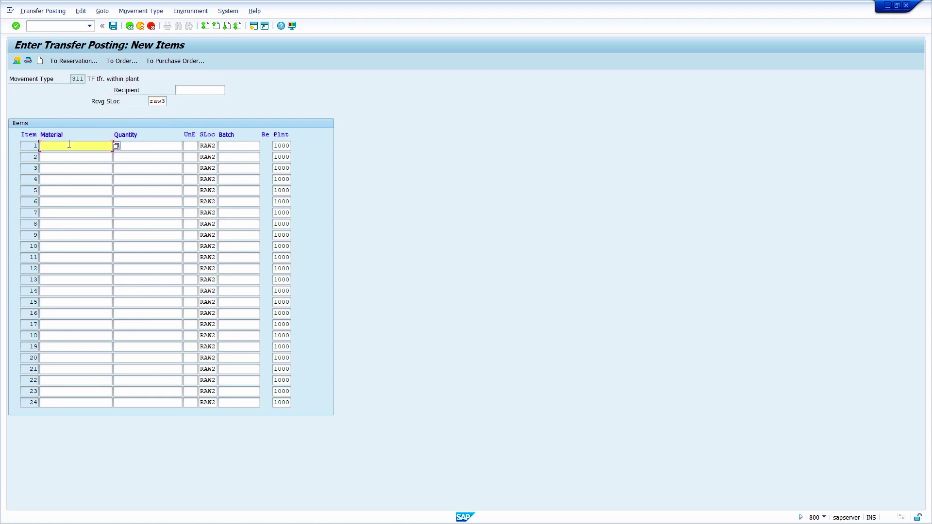
{"action": "left_click", "coordinate": [69, 143]}
{"action": "left_click", "coordinate": [68, 153]}
{"action": "left_click", "coordinate": [153, 144]}
{"action": "type", "text": "5"}
{"action": "key", "text": "Return"}
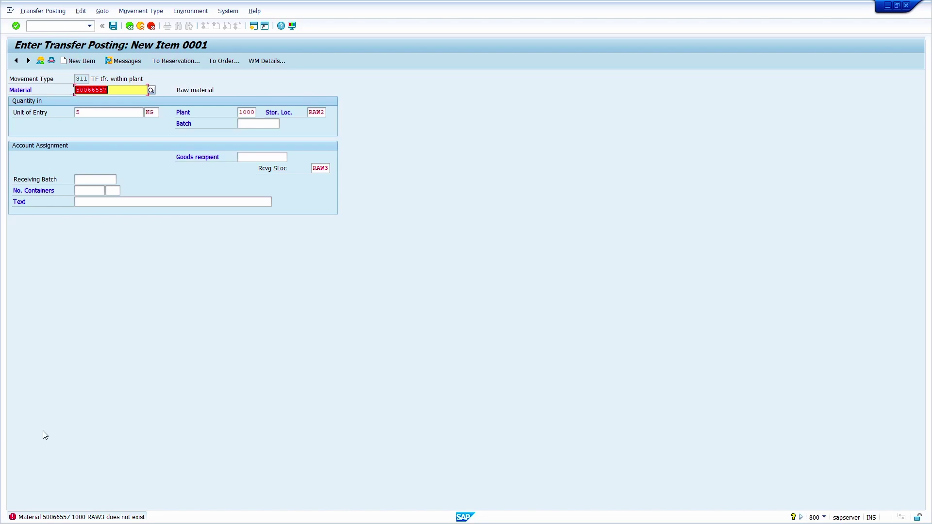
{"action": "key", "text": "F3"}
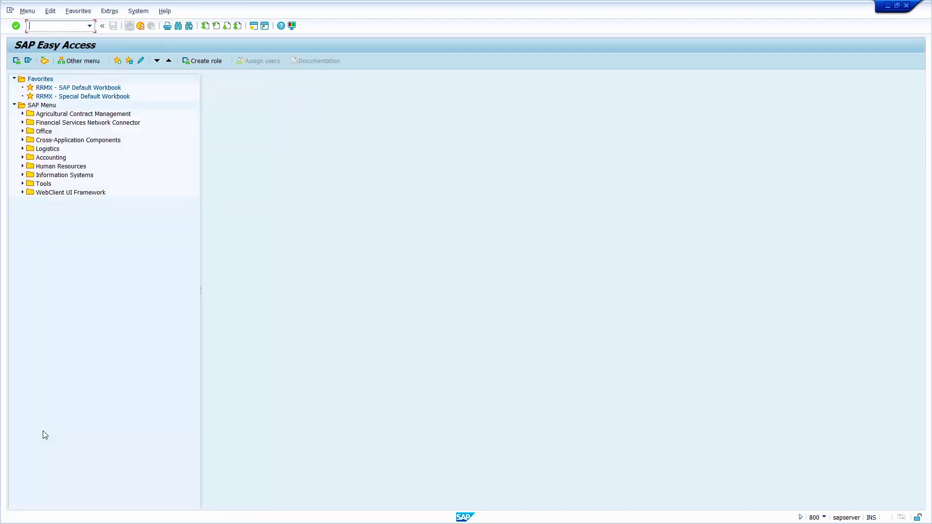
Step: Run SPRO and open Create Storage Location Automatically under Goods Issue / Transfer Postings
{"action": "type", "text": "spro"}
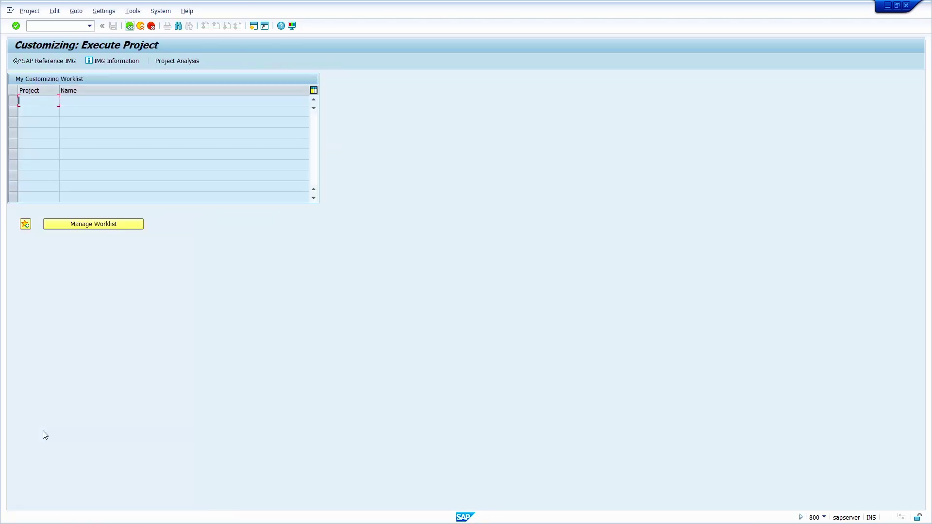
{"action": "left_click", "coordinate": [48, 61]}
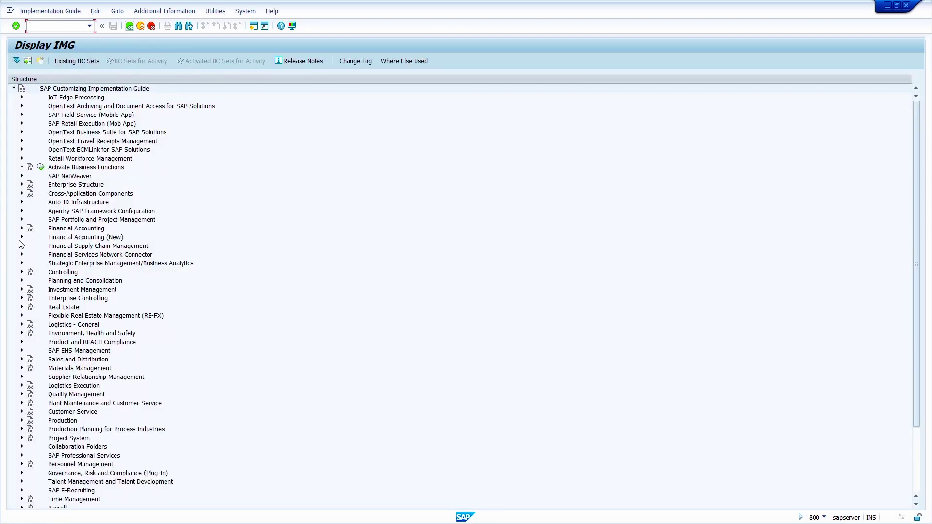
{"action": "left_click", "coordinate": [21, 369]}
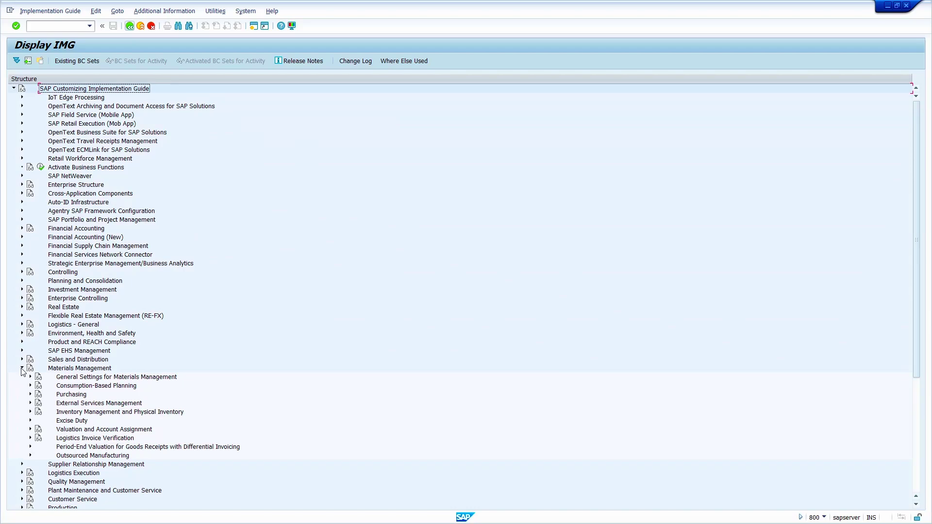
{"action": "left_click", "coordinate": [30, 412]}
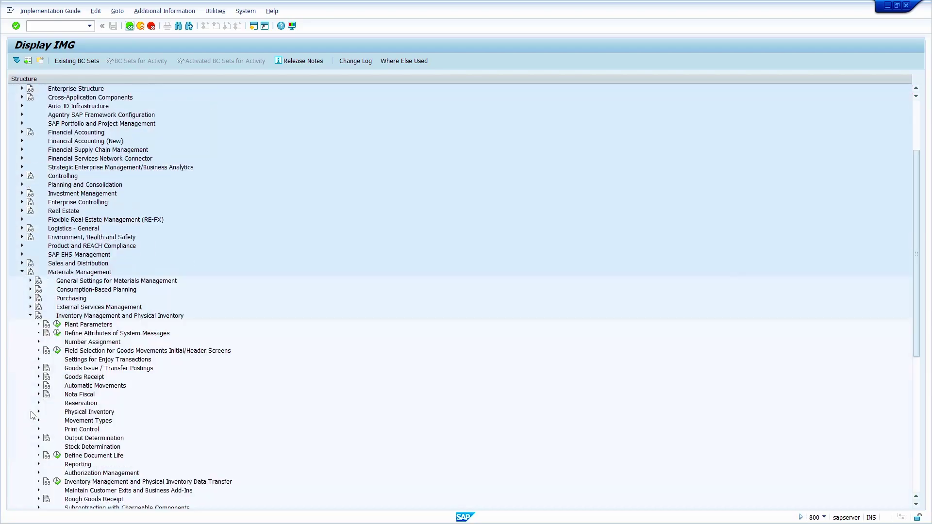
{"action": "left_click", "coordinate": [38, 369]}
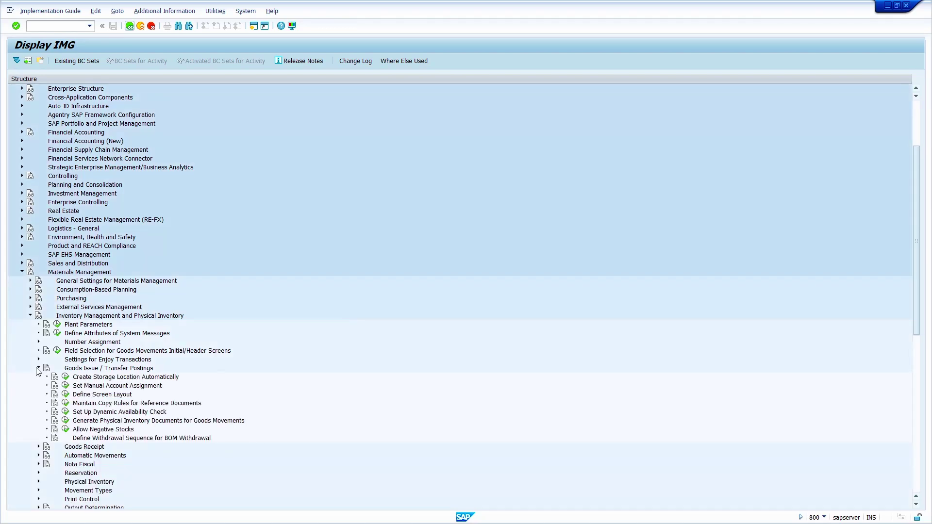
{"action": "left_click", "coordinate": [64, 378]}
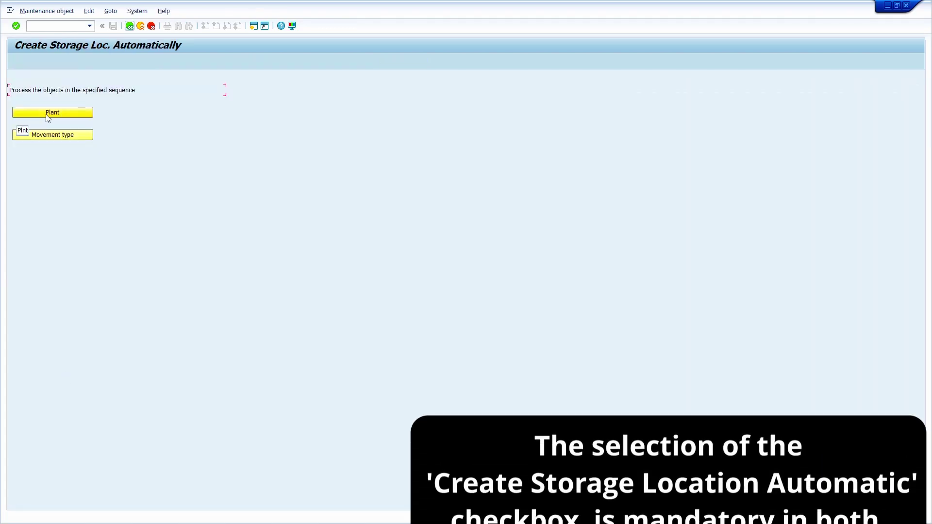
Step: Confirm plant 1000 is enabled, then enable movement type 311 and save under the customizing request
{"action": "left_click", "coordinate": [47, 114]}
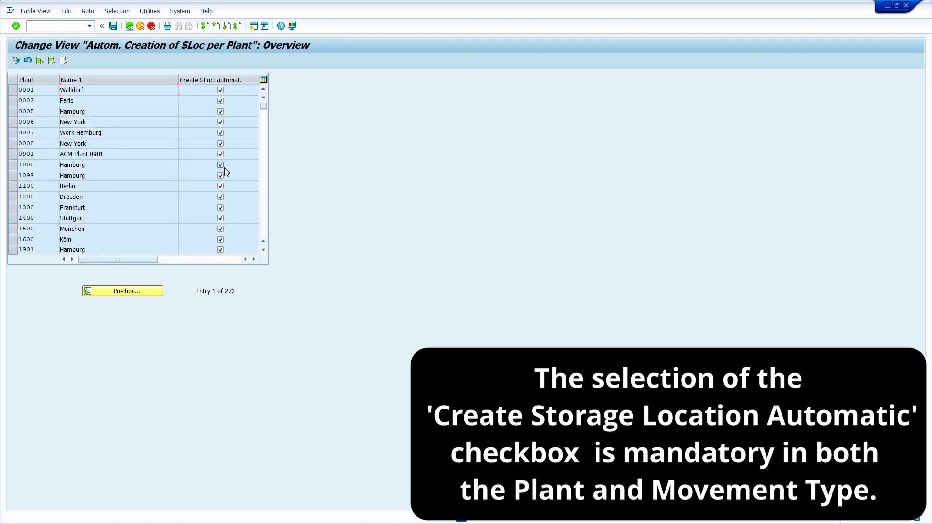
{"action": "left_click", "coordinate": [129, 26]}
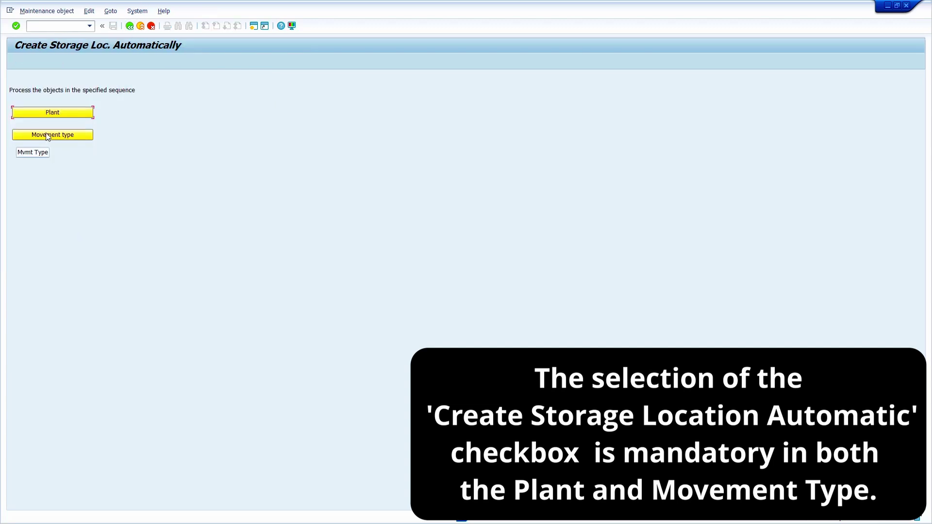
{"action": "left_click", "coordinate": [48, 135]}
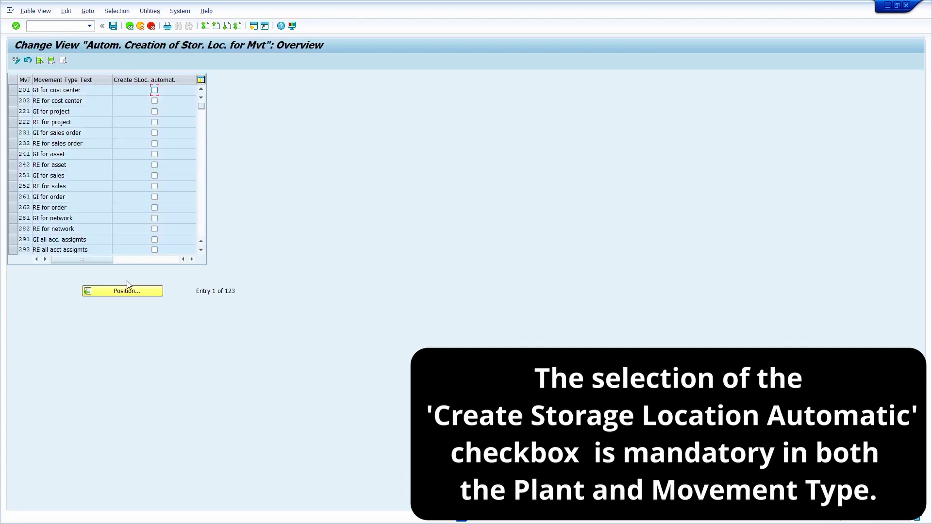
{"action": "left_click", "coordinate": [125, 292]}
{"action": "type", "text": "311"}
{"action": "key", "text": "Return"}
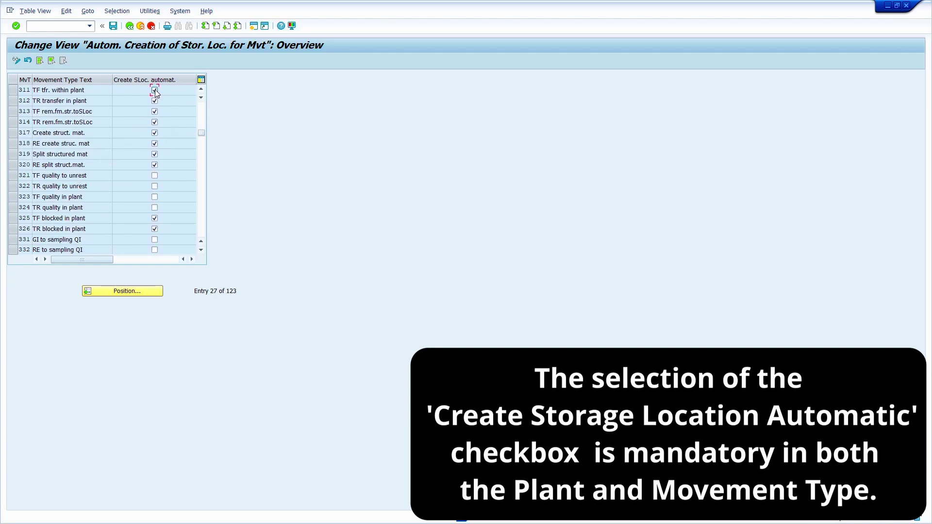
{"action": "left_click", "coordinate": [113, 27]}
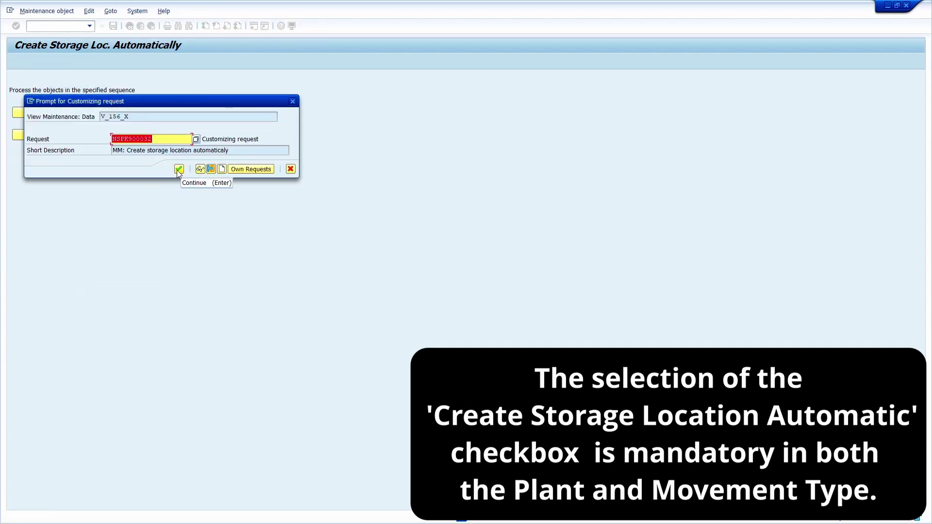
{"action": "left_click", "coordinate": [178, 170]}
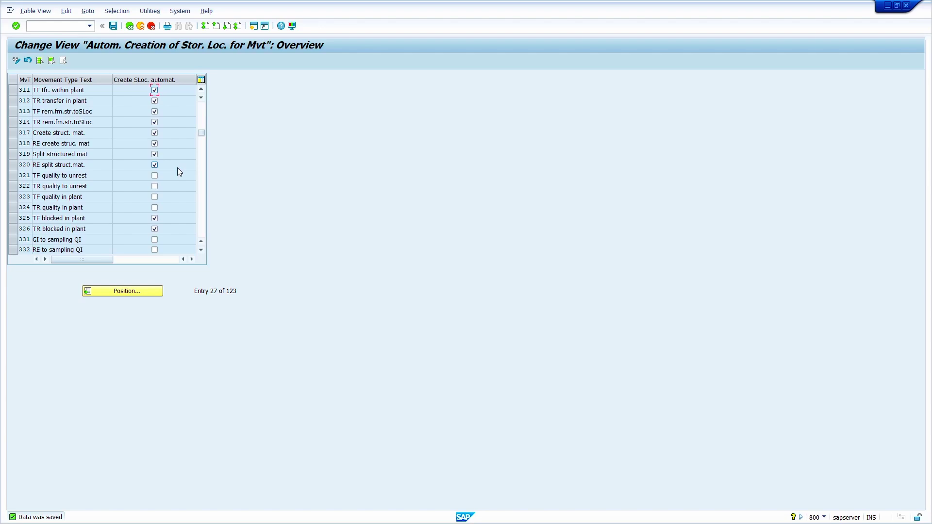
Step: Return to the transfer posting session and restart /nmb1b for movement type 311
{"action": "key", "text": "alt+Tab"}
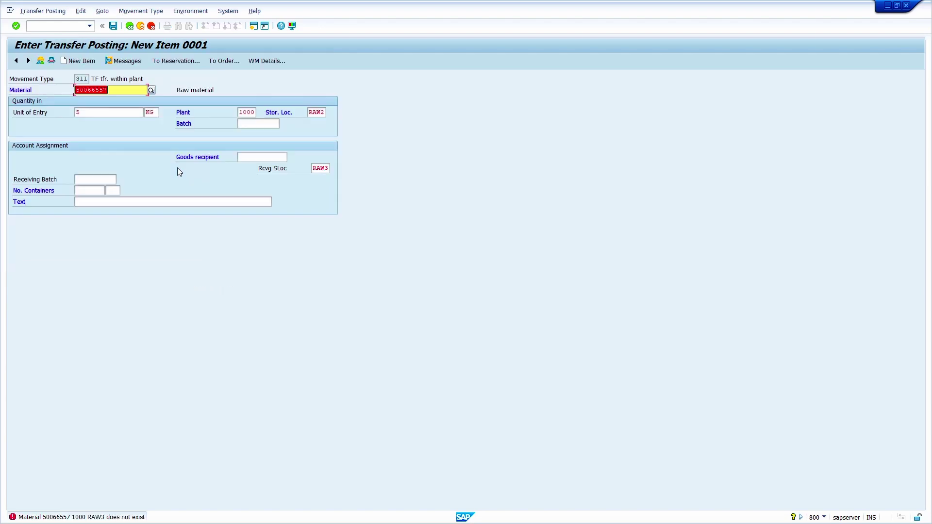
{"action": "left_click", "coordinate": [55, 28]}
{"action": "type", "text": "/nmb1b"}
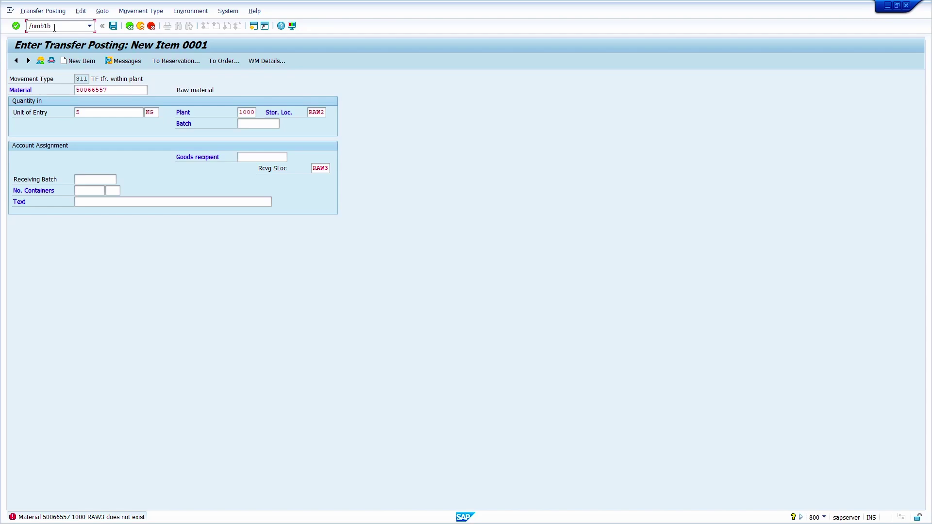
{"action": "key", "text": "Return"}
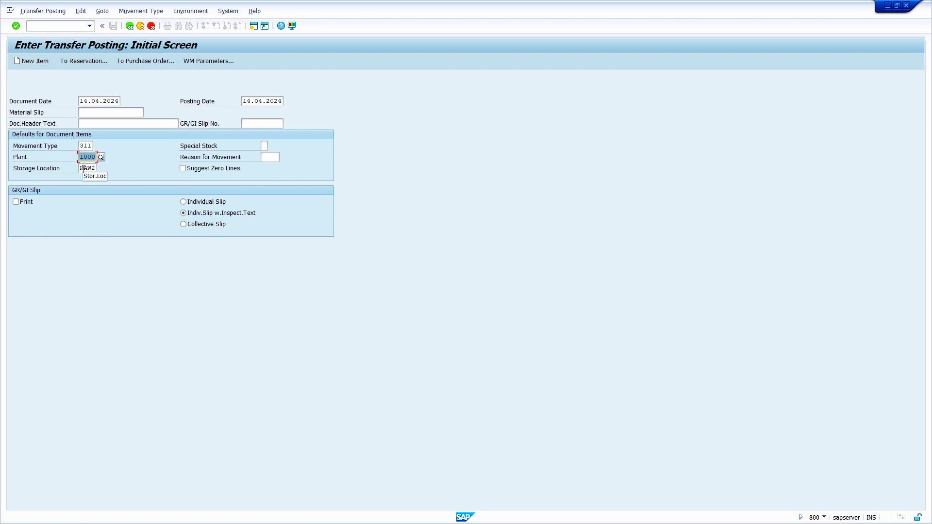
{"action": "key", "text": "Return"}
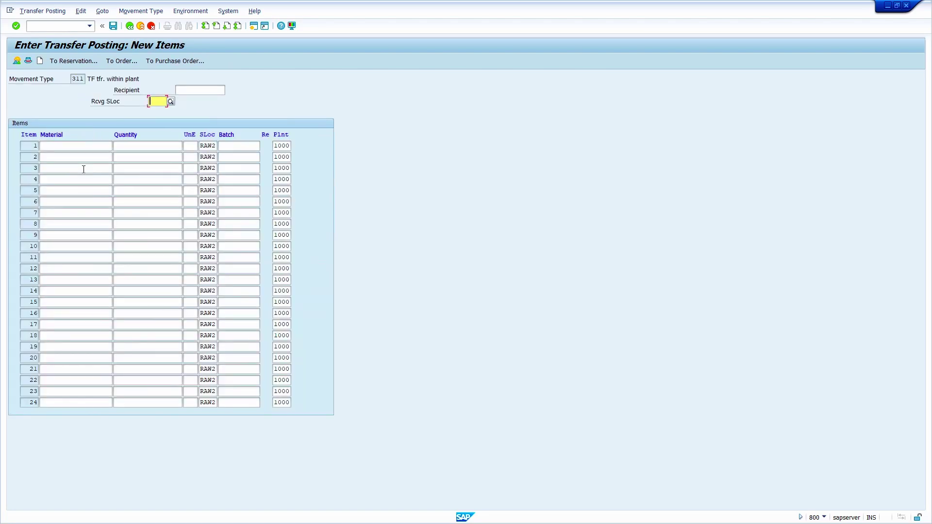
Step: Post 5 KG of material 50066557 into receiving storage location RAW3
{"action": "type", "text": "raw3"}
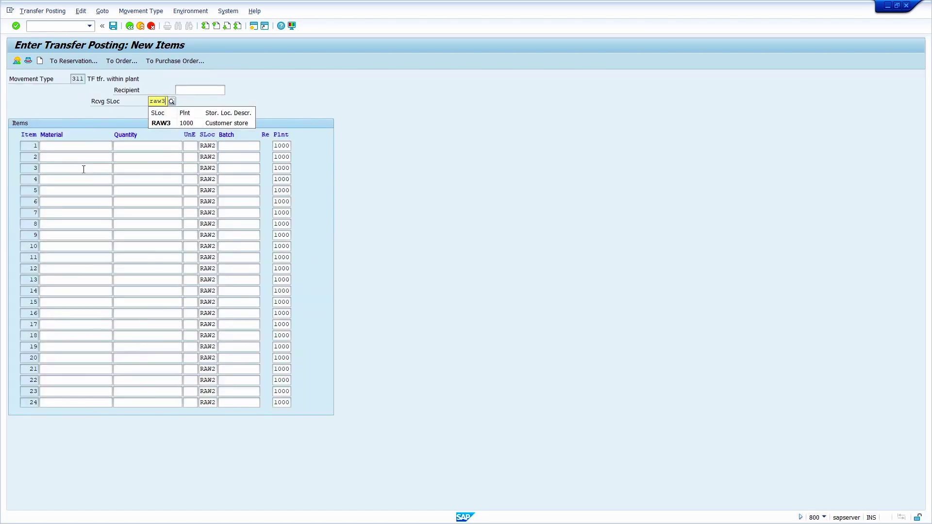
{"action": "left_click", "coordinate": [62, 146]}
{"action": "left_click", "coordinate": [62, 155]}
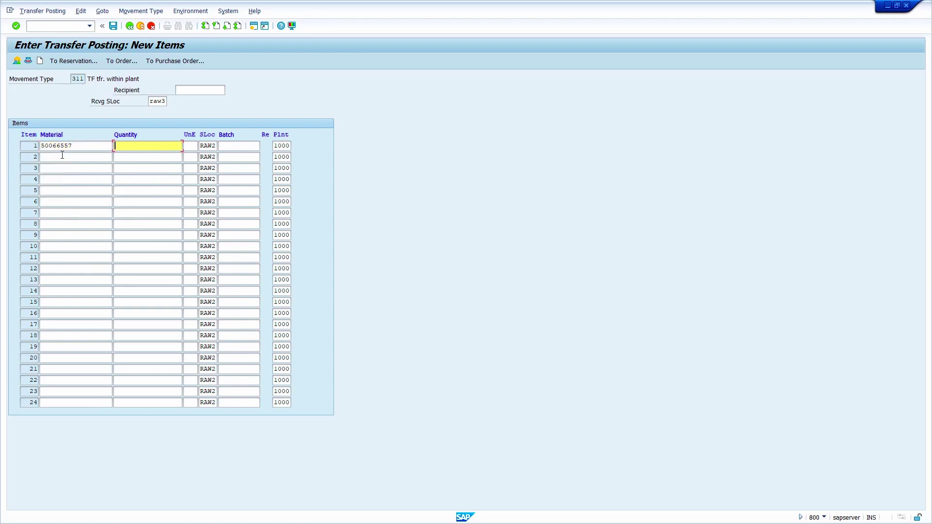
{"action": "type", "text": "5"}
{"action": "key", "text": "Return"}
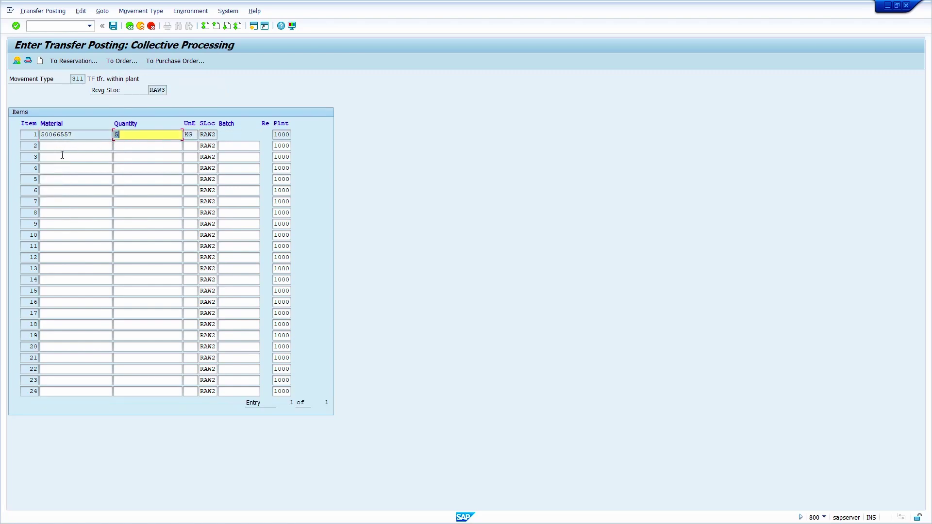
{"action": "left_click", "coordinate": [114, 27]}
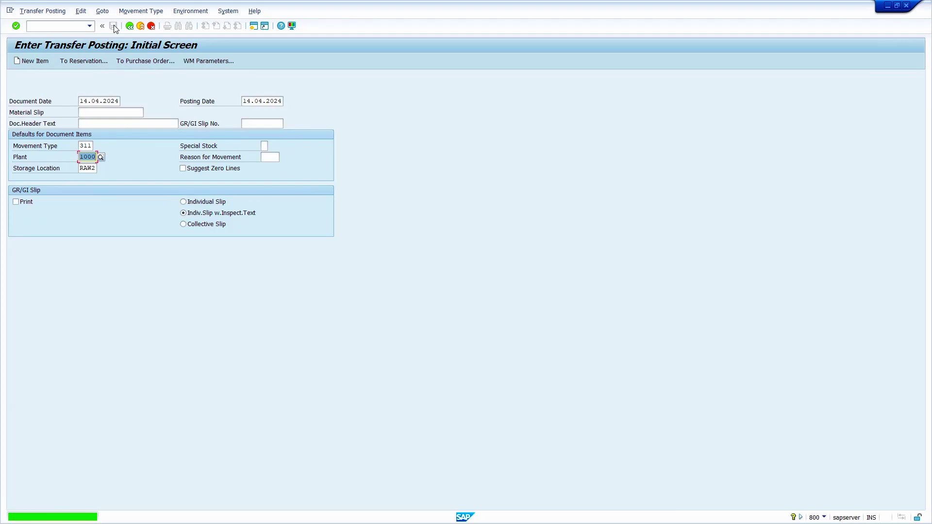
Step: Run MMSC for material 50066557 in plant 1000 to confirm RAW3 is listed with RAW1 and RAW2
{"action": "left_click", "coordinate": [67, 26]}
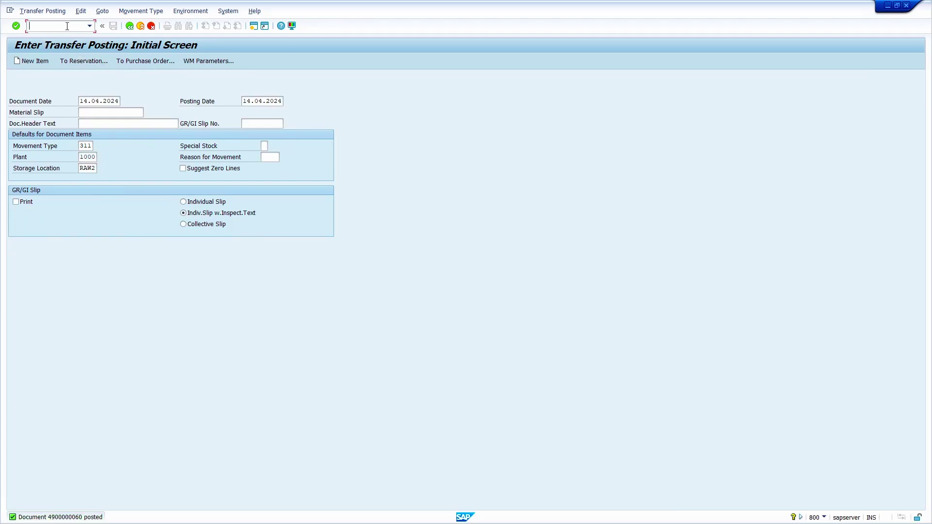
{"action": "type", "text": "/nmmsc"}
{"action": "key", "text": "Return"}
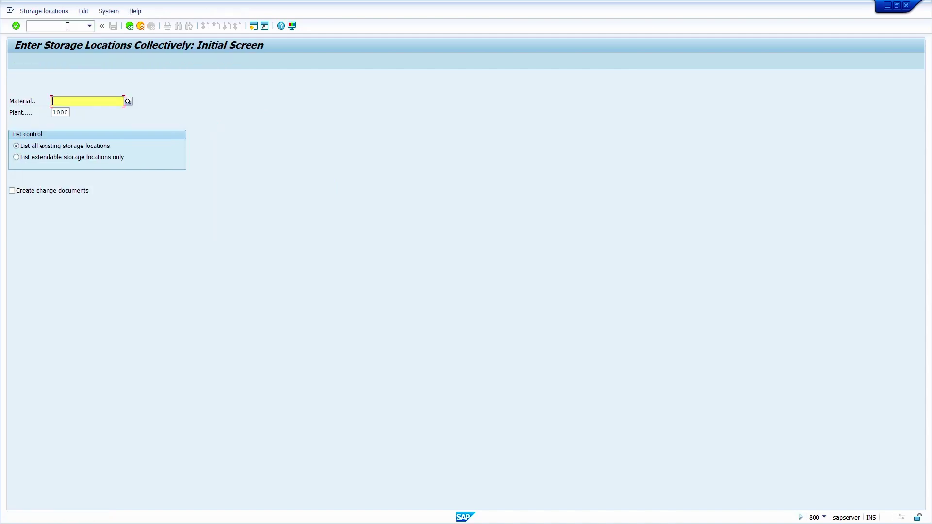
{"action": "key", "text": "super+v"}
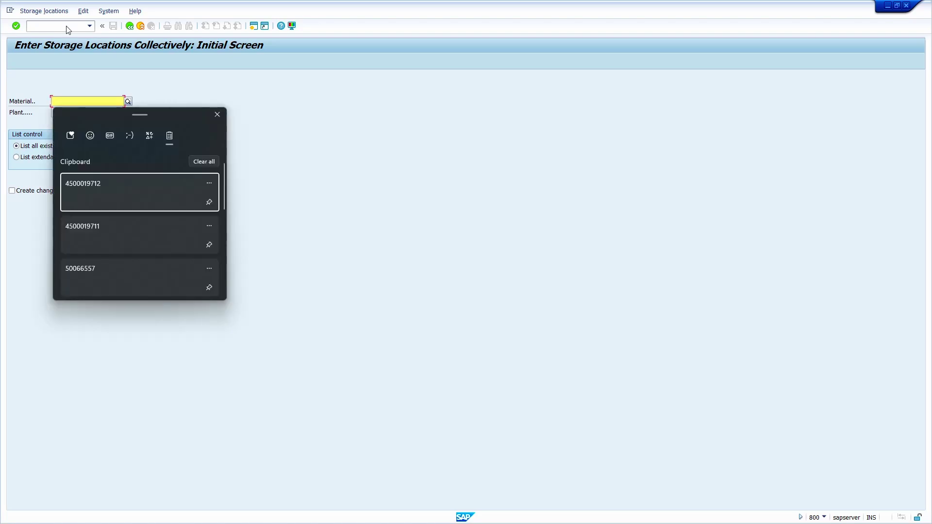
{"action": "left_click", "coordinate": [128, 278]}
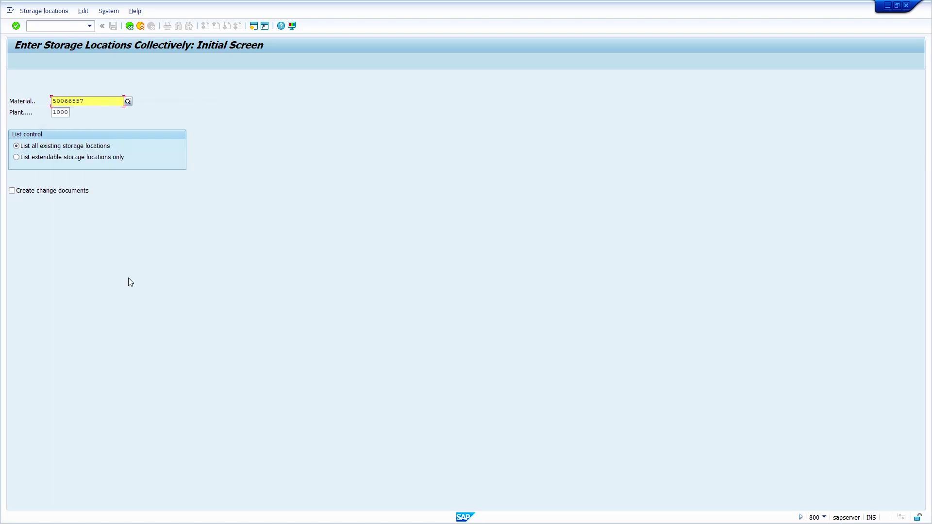
{"action": "key", "text": "Return"}
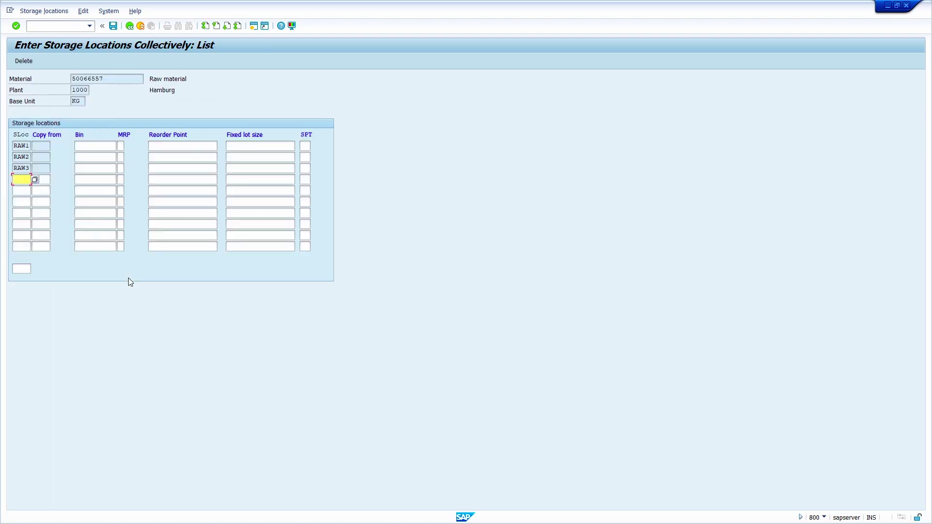